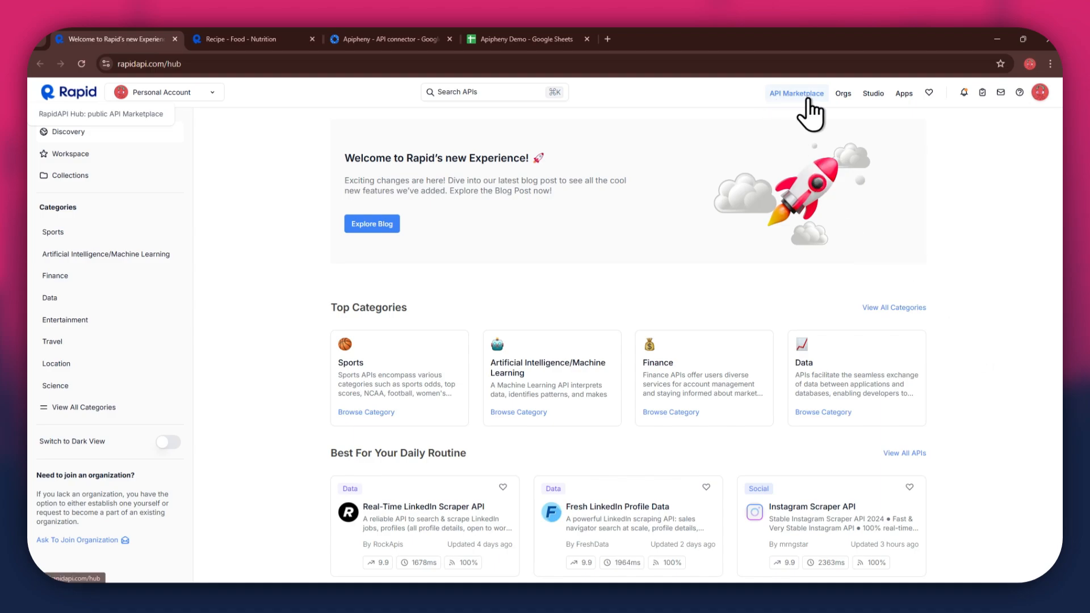
# Step: Browse the API marketplace, search it for "recipe" and look through the matching APIs
pyautogui.scroll(-5, 769, 417)
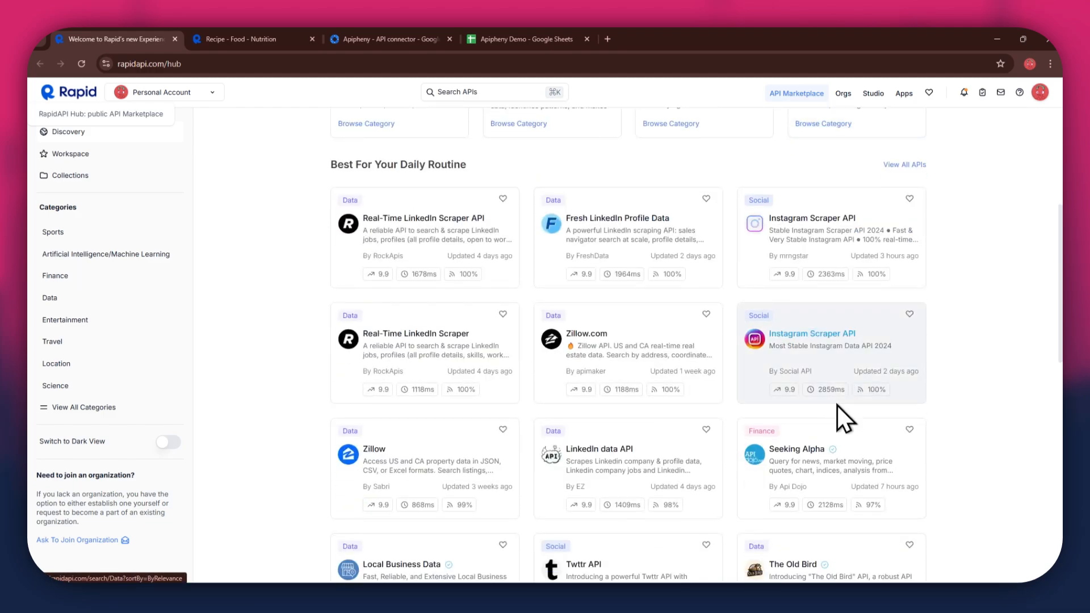
pyautogui.scroll(5, 837, 404)
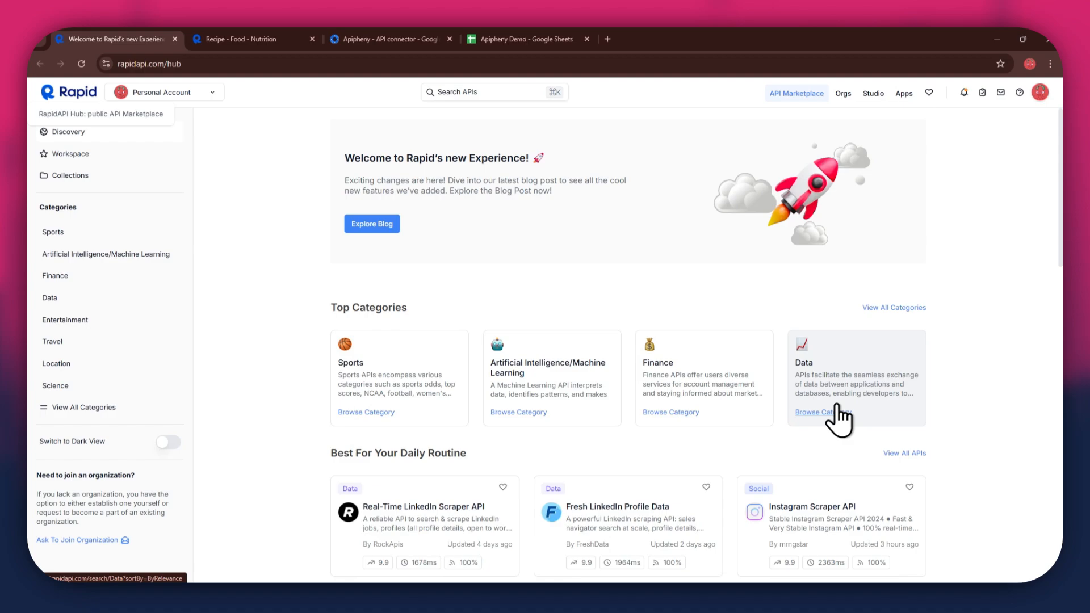
pyautogui.click(463, 92)
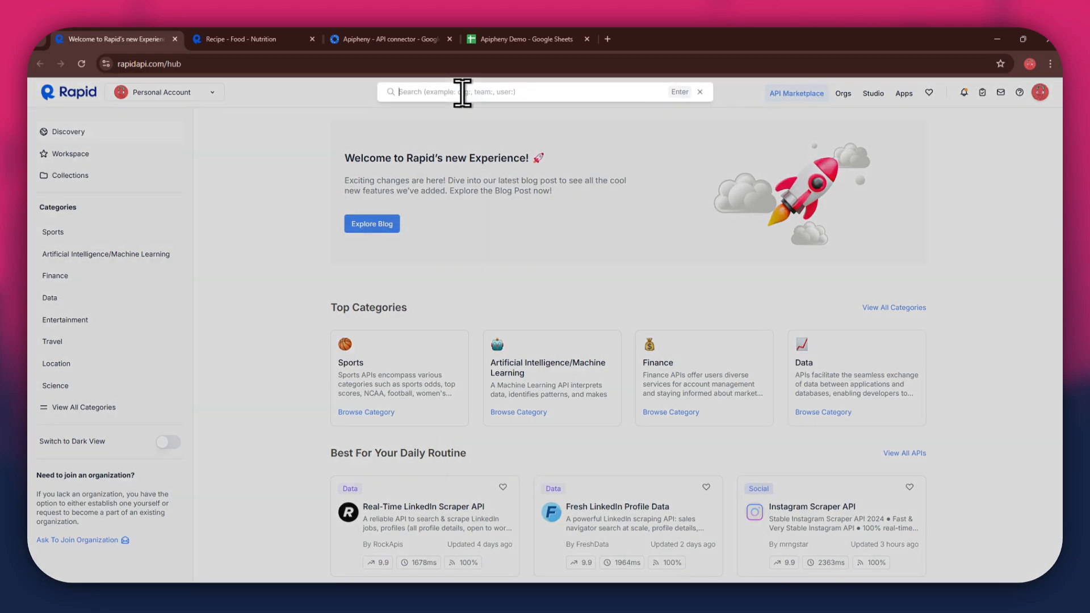
pyautogui.write('recipe')
pyautogui.press('Return')
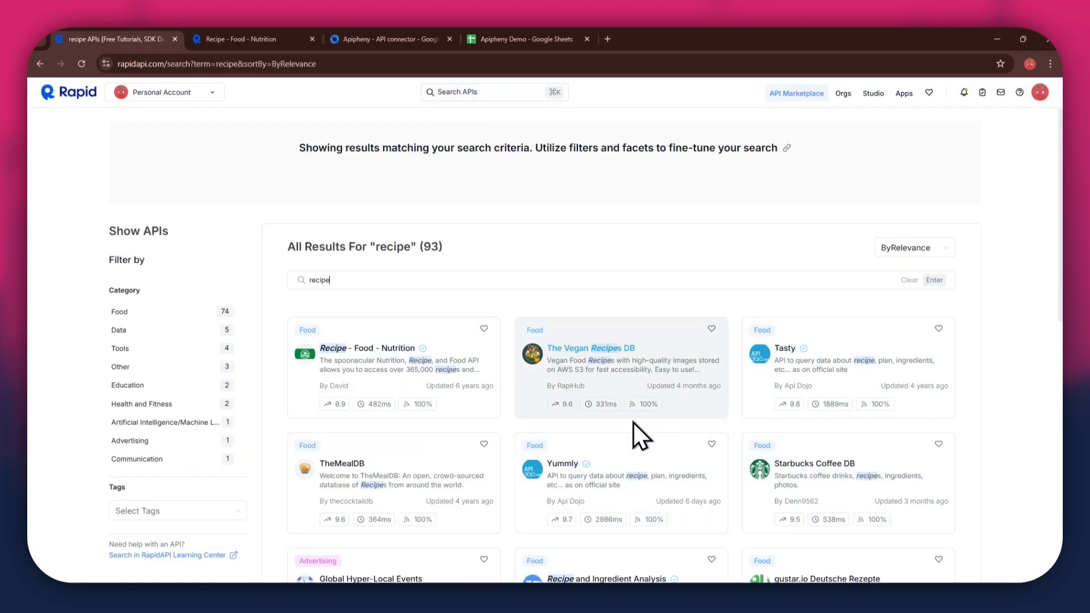
pyautogui.scroll(-3, 633, 423)
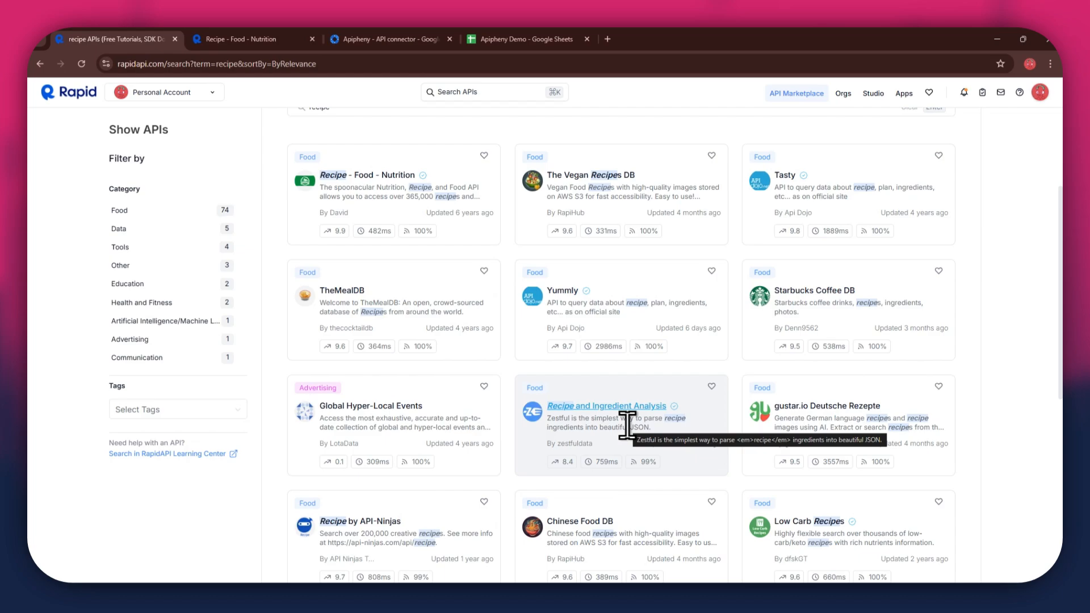
# Step: Open the subscription plans of the Recipe - Food - Nutrition API and compare the Basic, Pro, Ultra and Mega plans
pyautogui.click(241, 39)
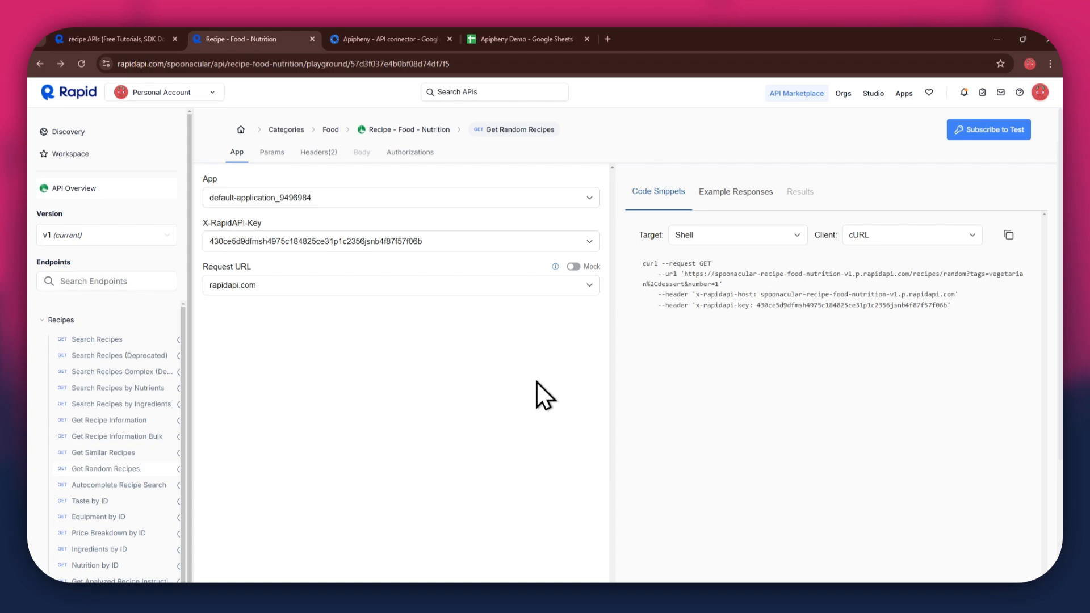
pyautogui.click(1006, 142)
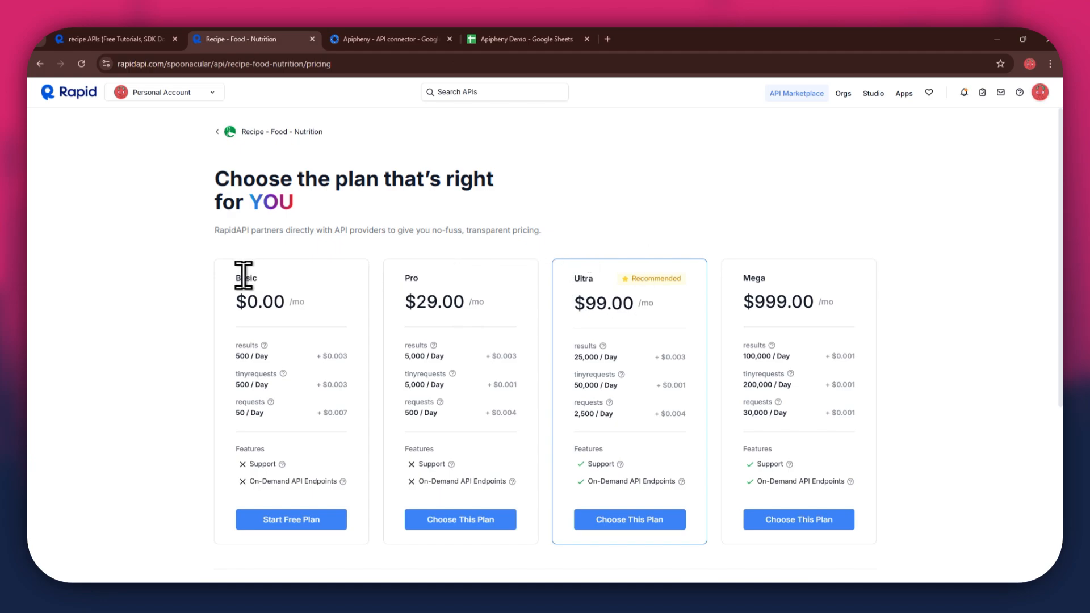
pyautogui.moveTo(238, 277); pyautogui.dragTo(296, 278)
pyautogui.moveTo(415, 278); pyautogui.dragTo(461, 278)
pyautogui.moveTo(592, 278); pyautogui.dragTo(669, 281)
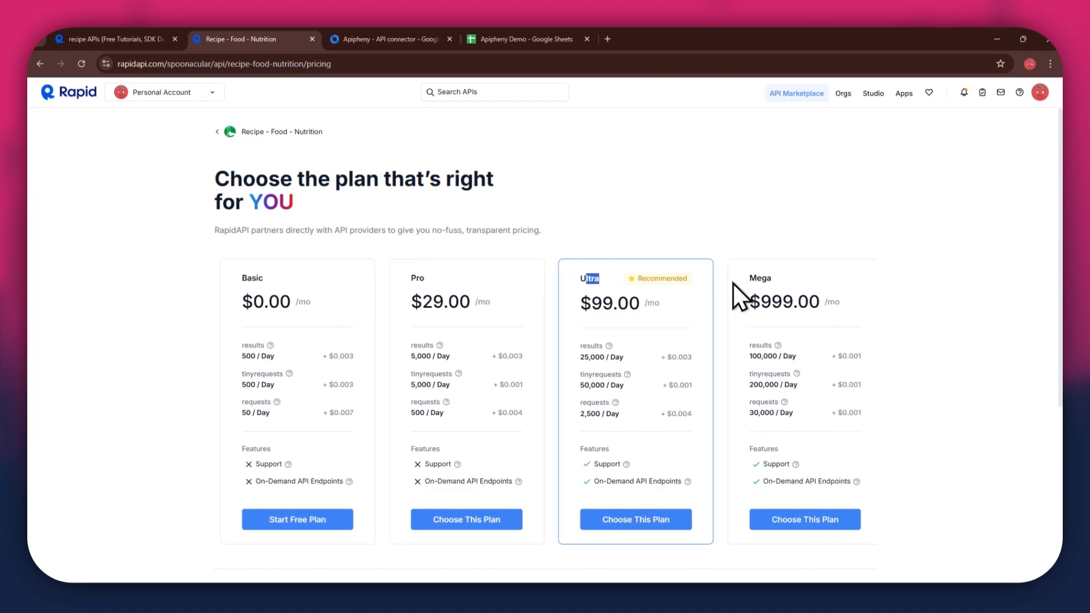
pyautogui.moveTo(761, 279); pyautogui.dragTo(885, 283)
pyautogui.click(980, 291)
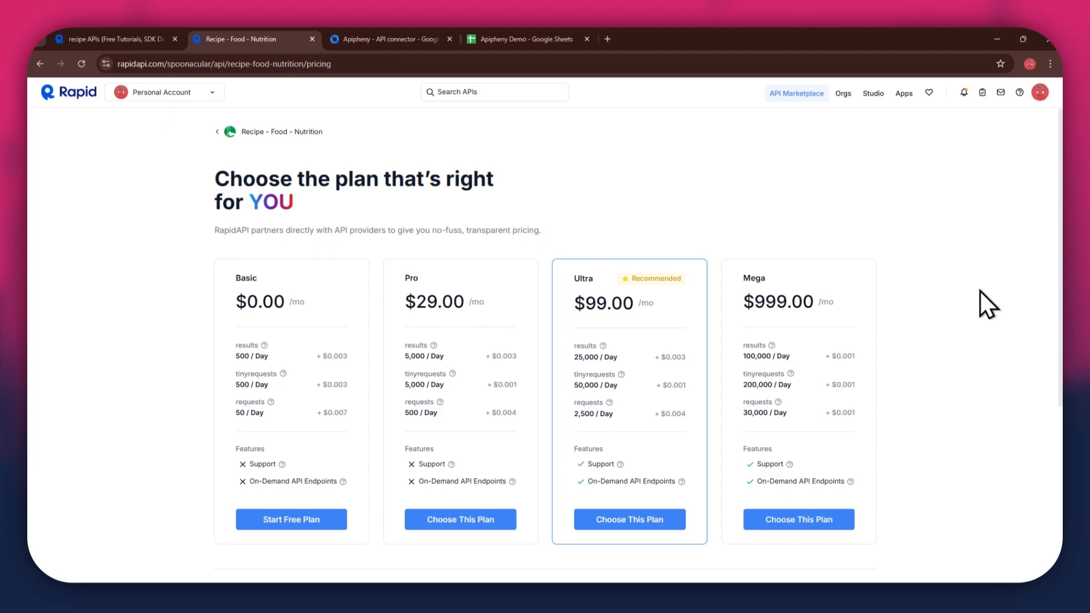
# Step: Subscribe to the free Basic plan with the saved payment method and return to the API's endpoint playground
pyautogui.click(299, 518)
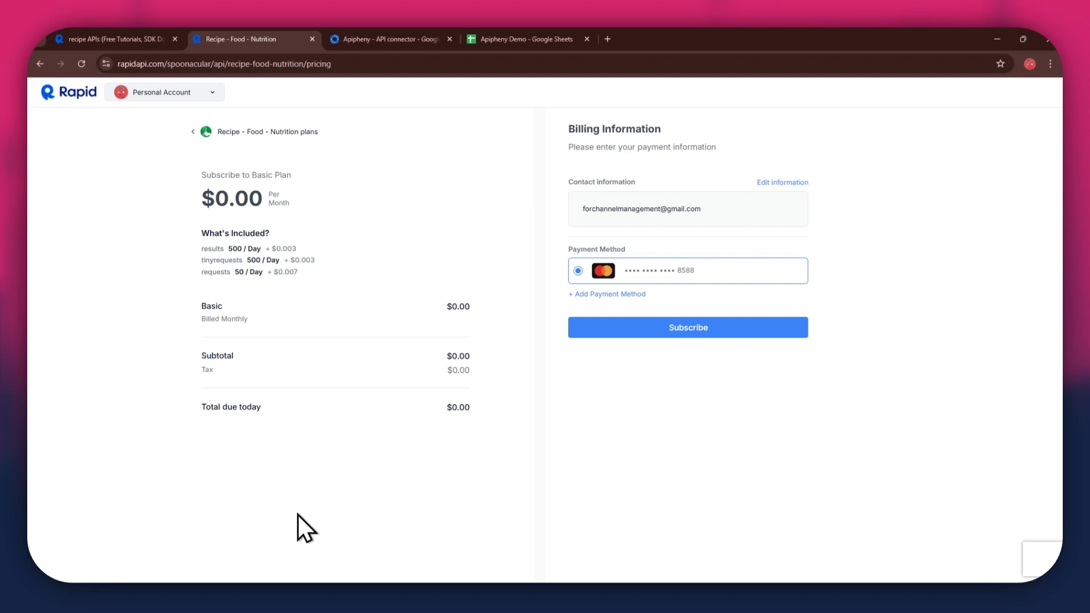
pyautogui.click(690, 333)
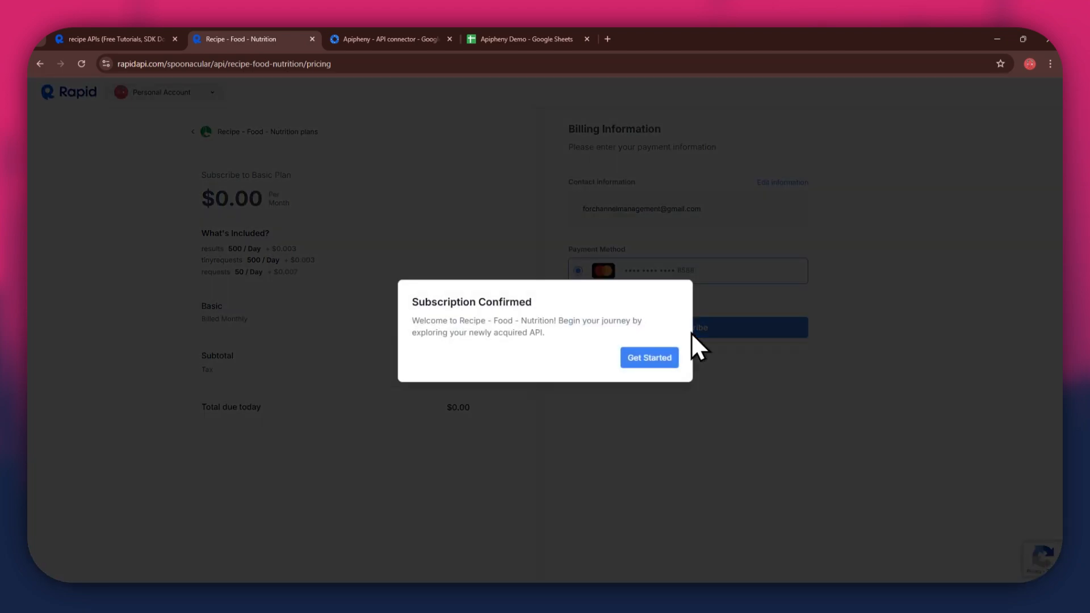
pyautogui.click(651, 360)
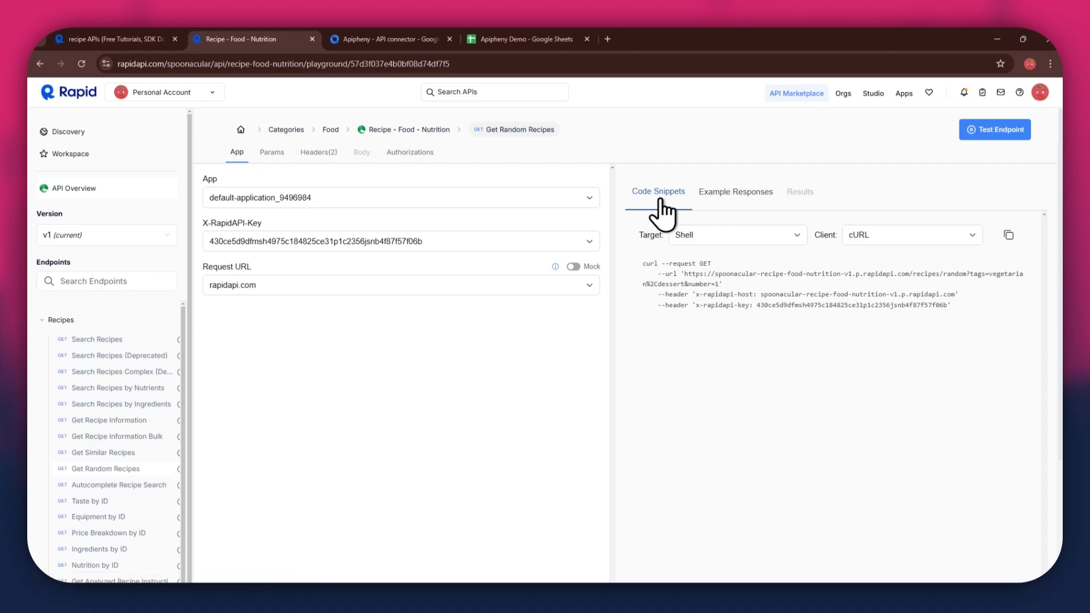
# Step: Set the code snippet for the Get Random Recipes endpoint to target Shell with the cURL client
pyautogui.click(694, 236)
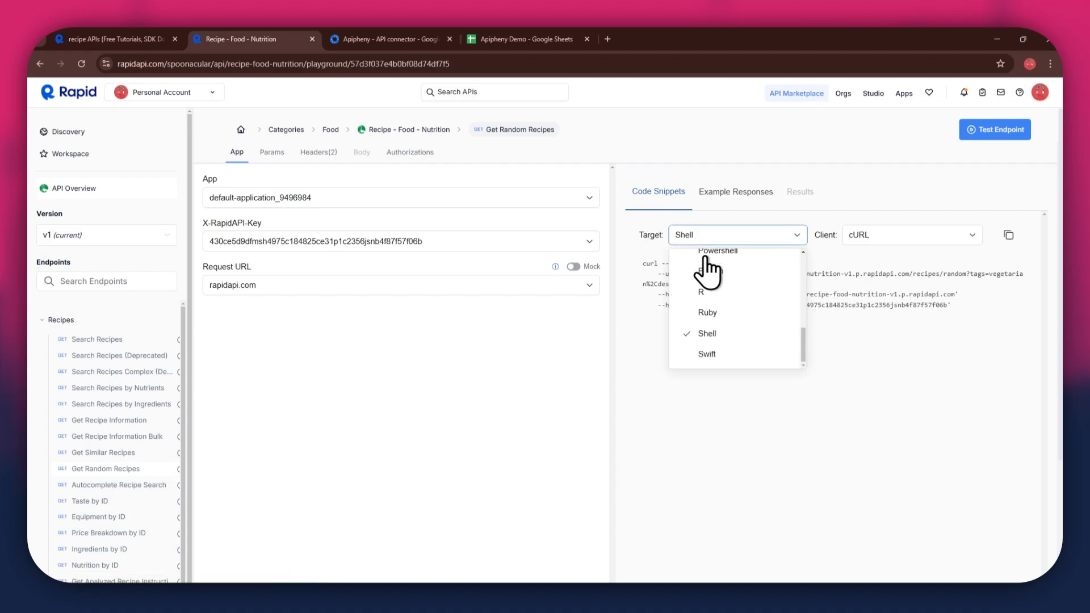
pyautogui.click(710, 336)
pyautogui.click(868, 243)
pyautogui.click(877, 256)
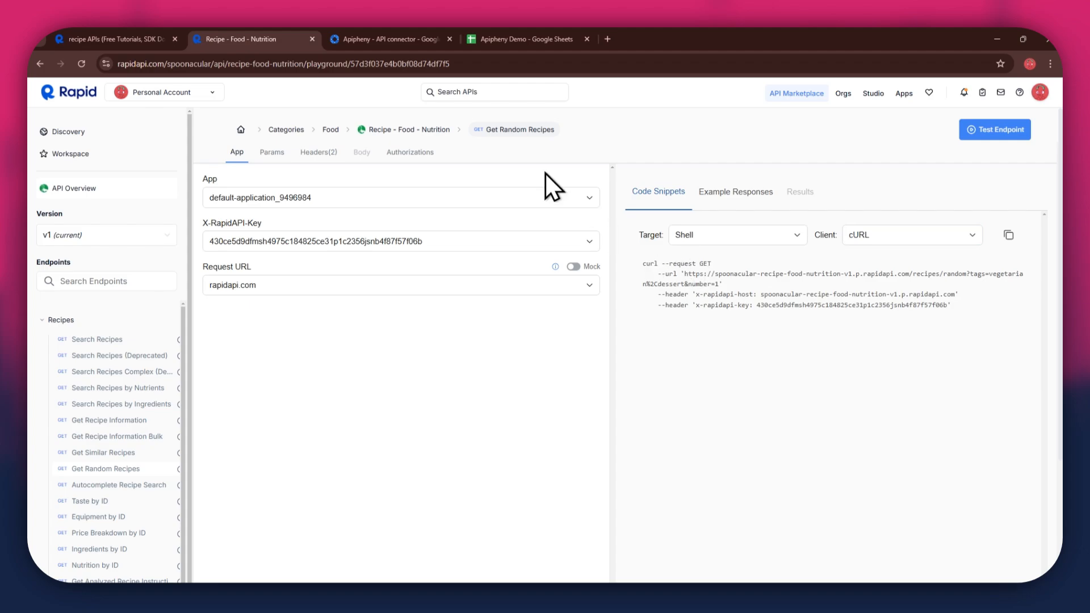
# Step: View the Apipheny add-on listing, switch to the Apipheny Demo spreadsheet in Google Sheets and open Apipheny's Import API tool
pyautogui.click(370, 42)
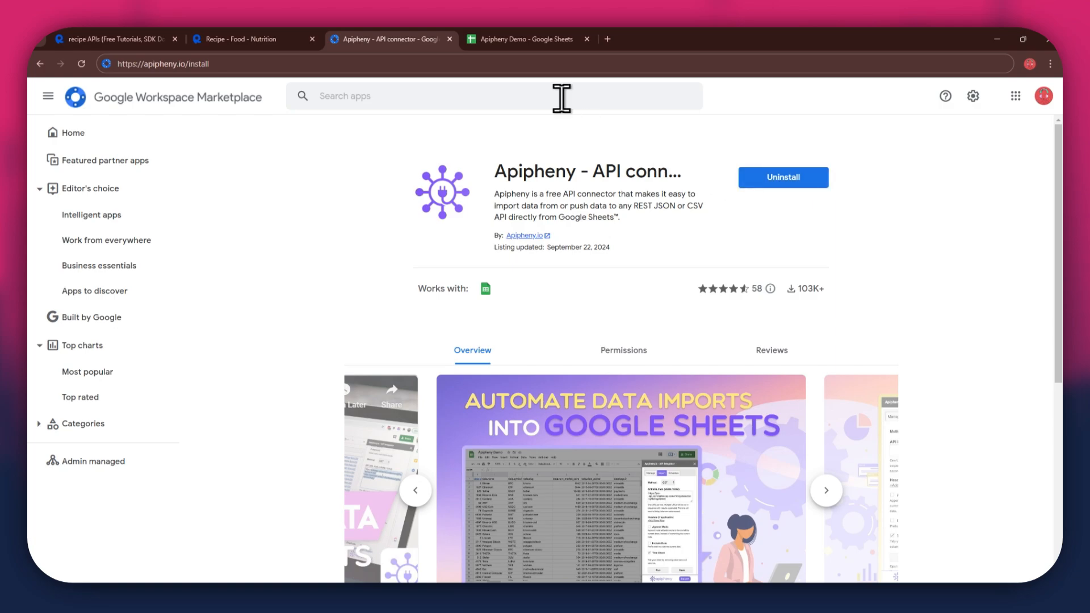
pyautogui.click(486, 47)
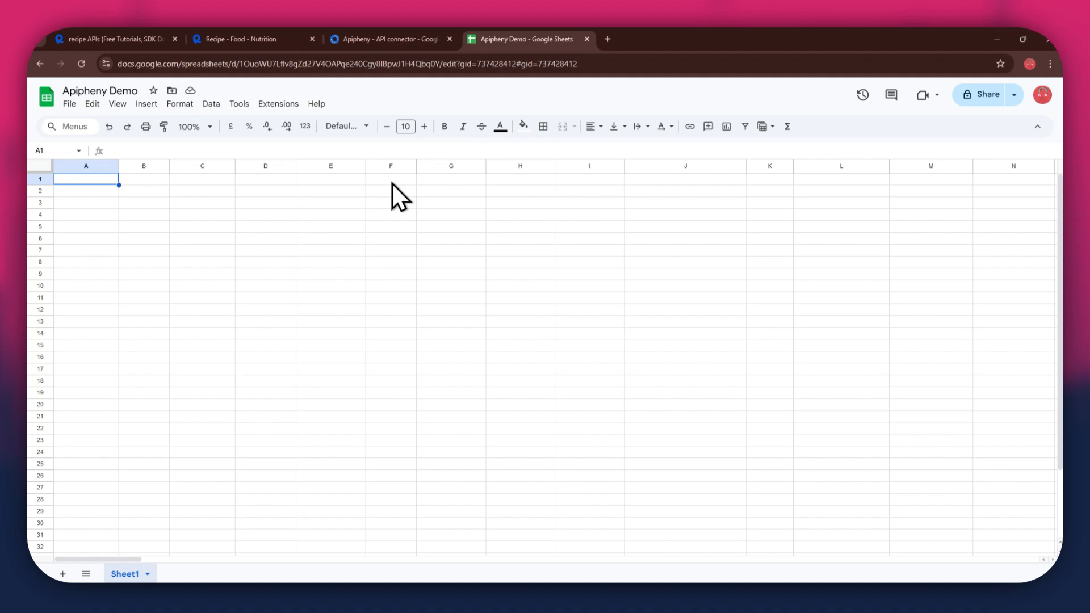
pyautogui.click(259, 107)
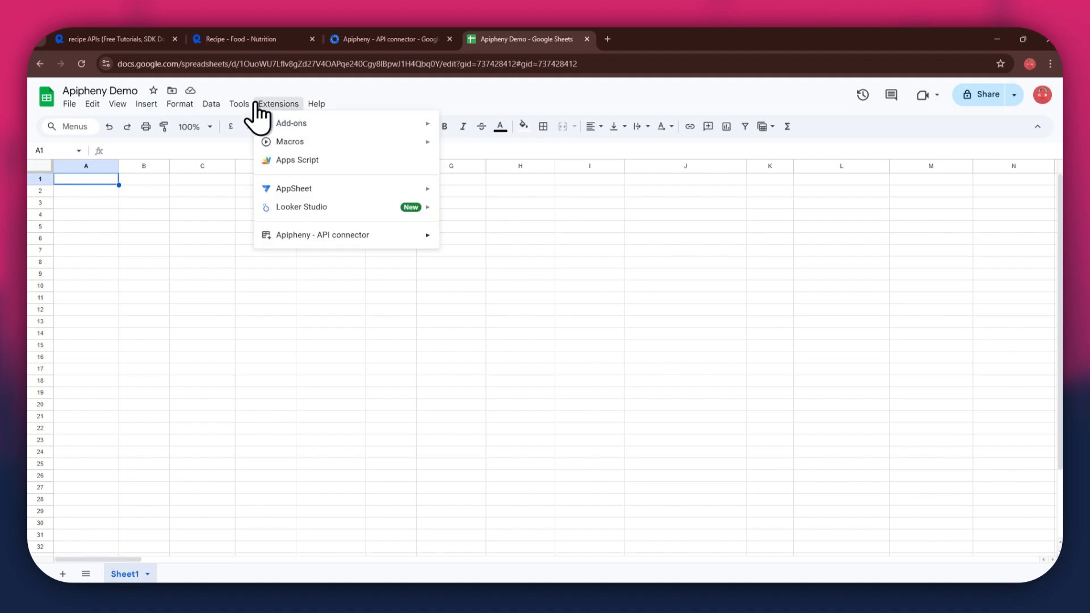
pyautogui.moveTo(390, 243)
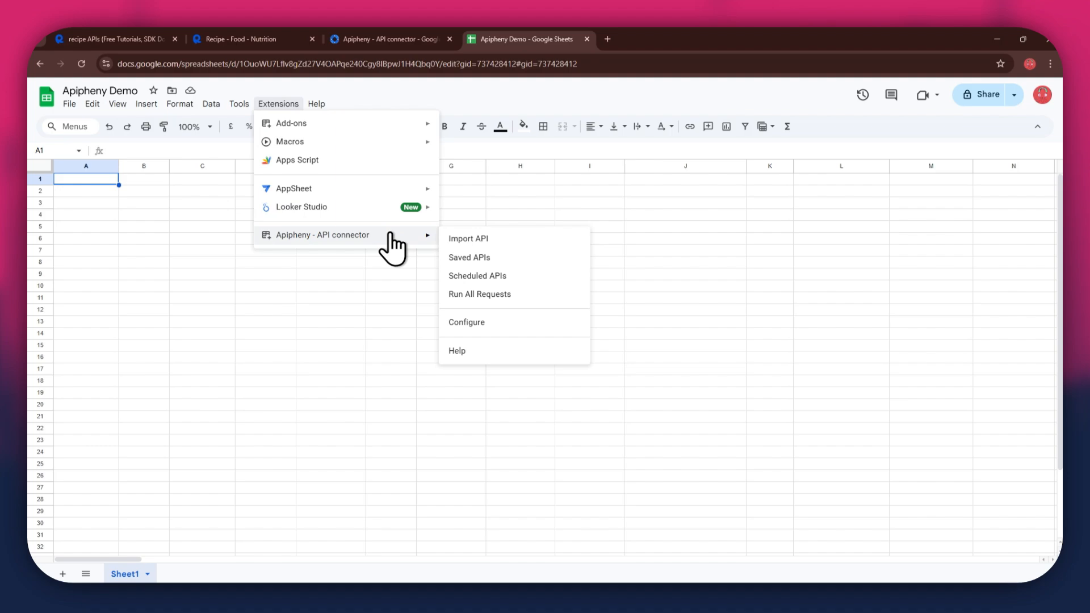
pyautogui.click(514, 241)
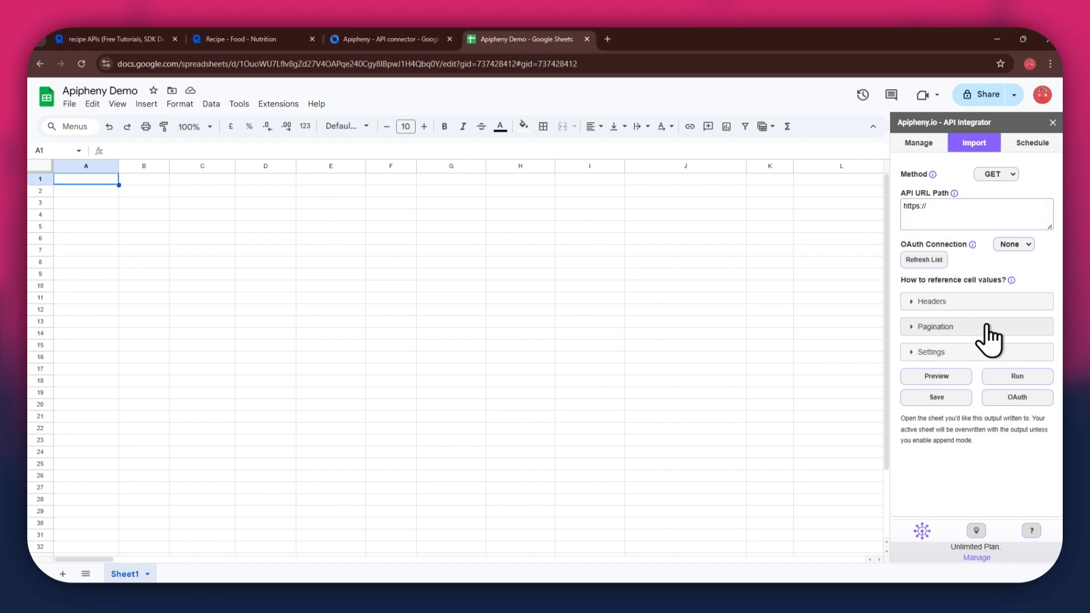
pyautogui.click(254, 39)
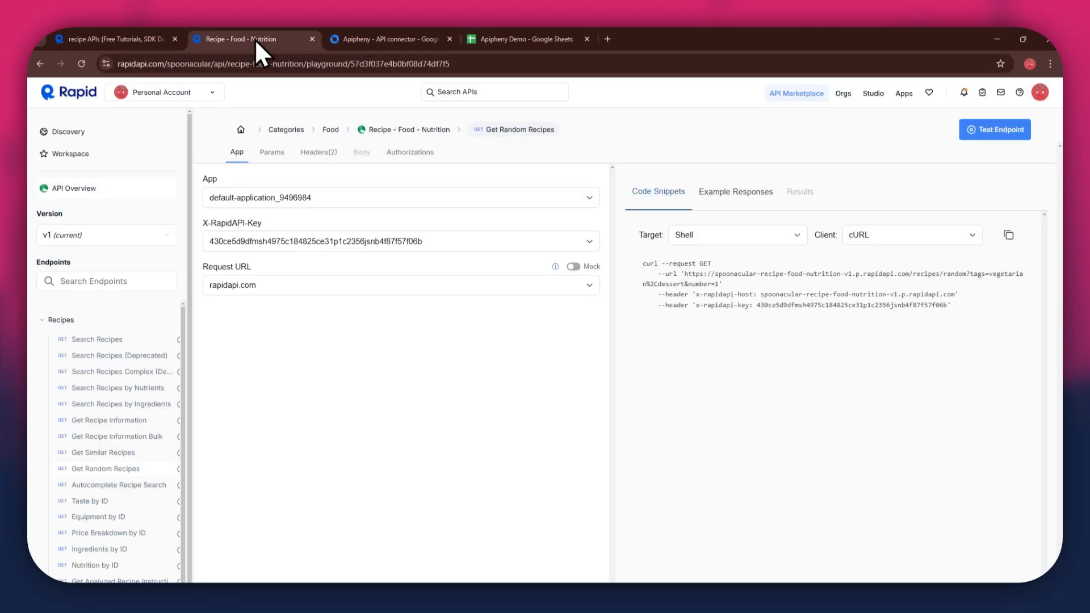
pyautogui.moveTo(684, 273); pyautogui.dragTo(716, 284)
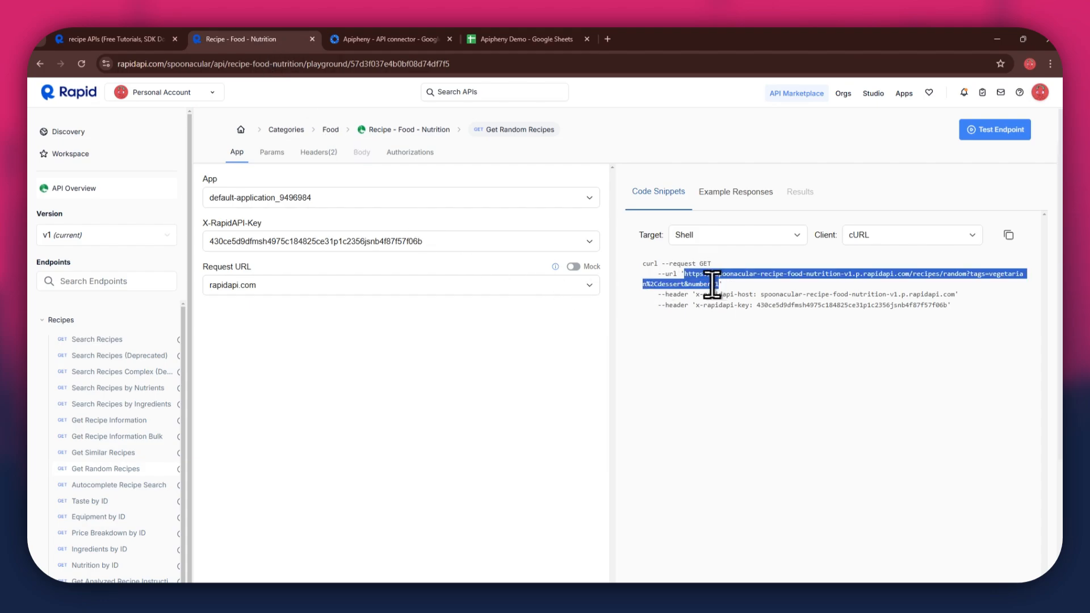
pyautogui.click(511, 38)
pyautogui.click(937, 206)
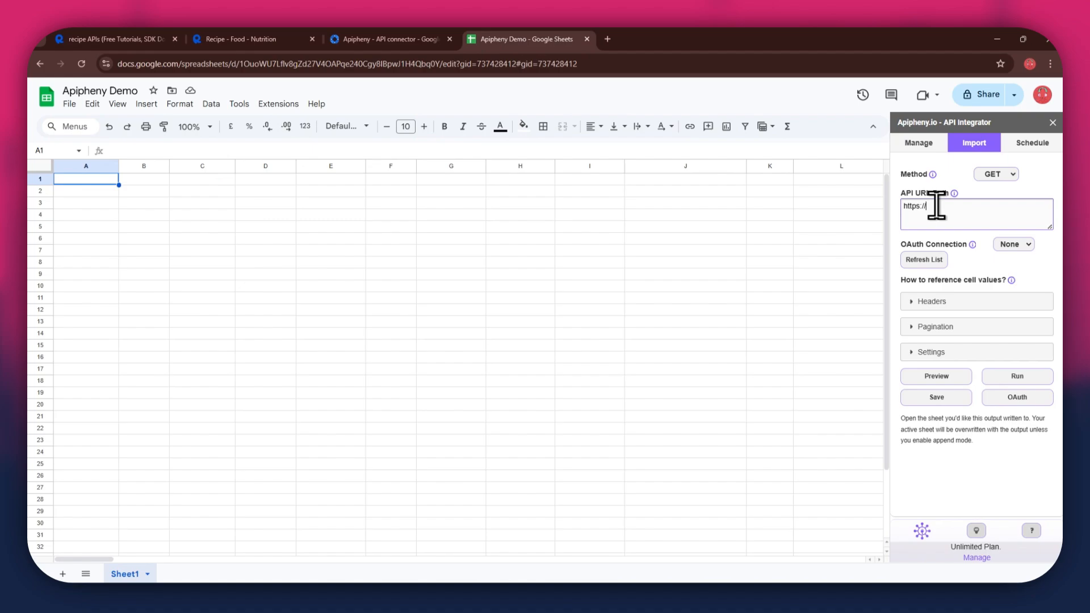
pyautogui.hotkey('ctrl', 'a')
pyautogui.write('https://spoonacular-recipe-food-nutrition-v1.p.rapidapi.com/recipes/random?tags=vegetarian%2Cdessert&number=1')
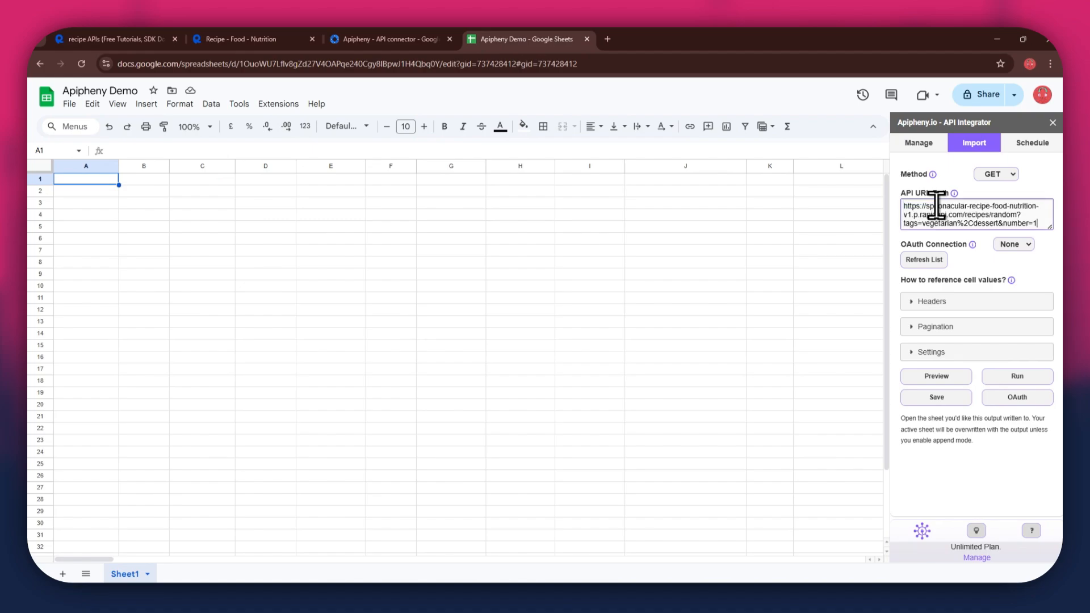
# Step: Add two empty header rows to the Apipheny import request
pyautogui.click(929, 302)
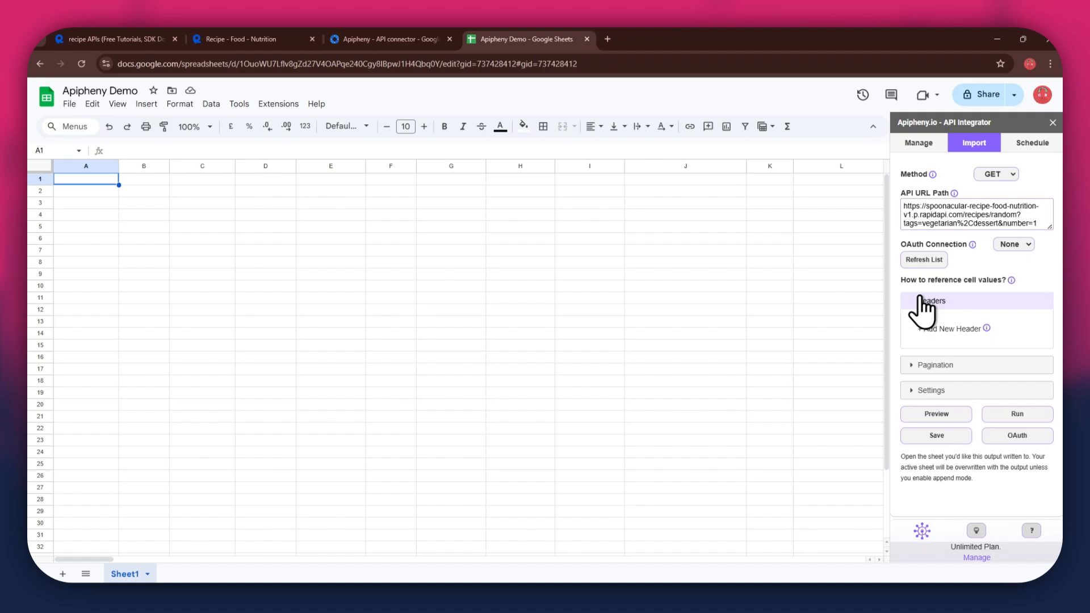
pyautogui.click(924, 330)
pyautogui.click(924, 345)
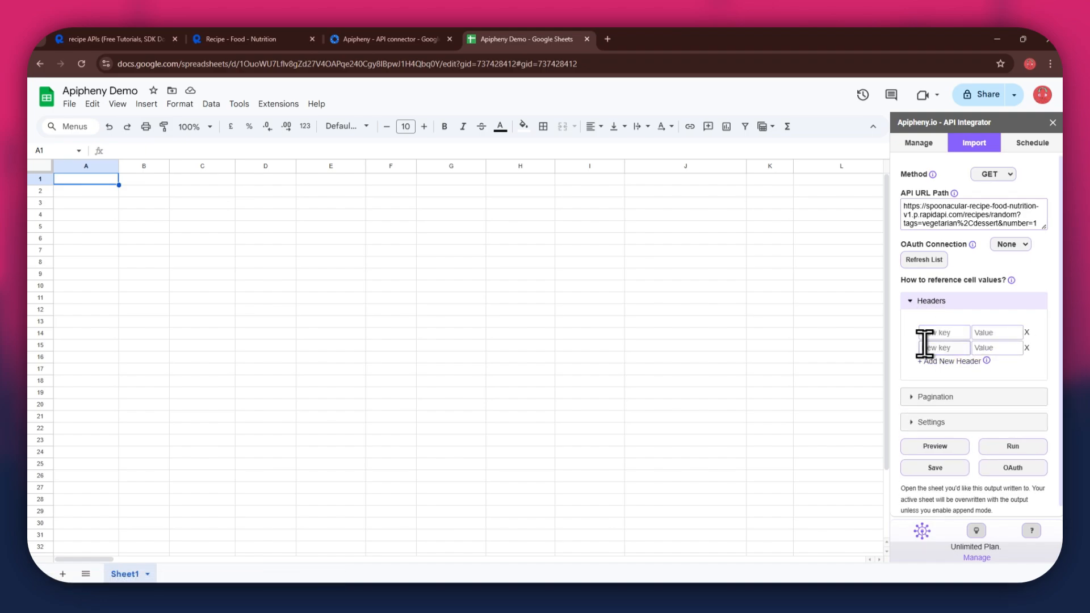
# Step: Copy the header name x-rapidapi-host from the cURL snippet into the first header's key in Apipheny
pyautogui.click(216, 39)
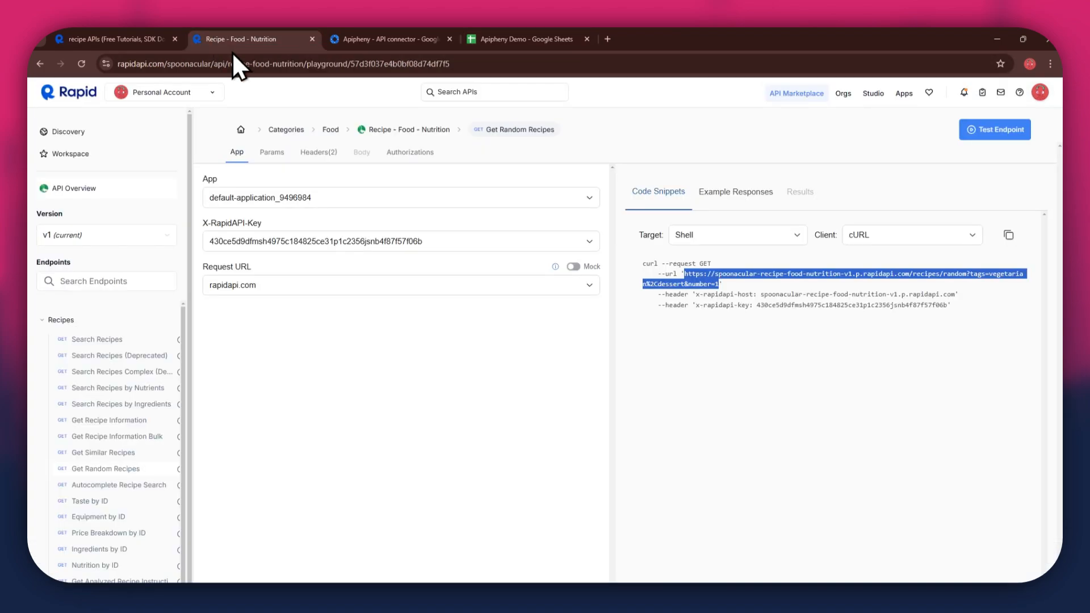
pyautogui.moveTo(696, 294); pyautogui.dragTo(746, 295)
pyautogui.hotkey('ctrl', 'c')
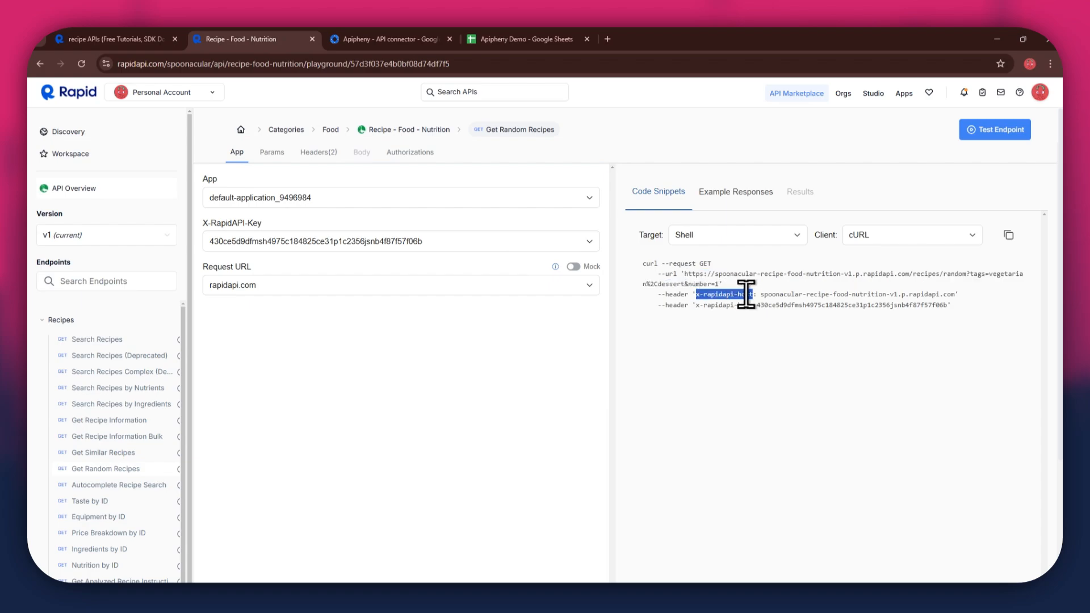
pyautogui.click(568, 40)
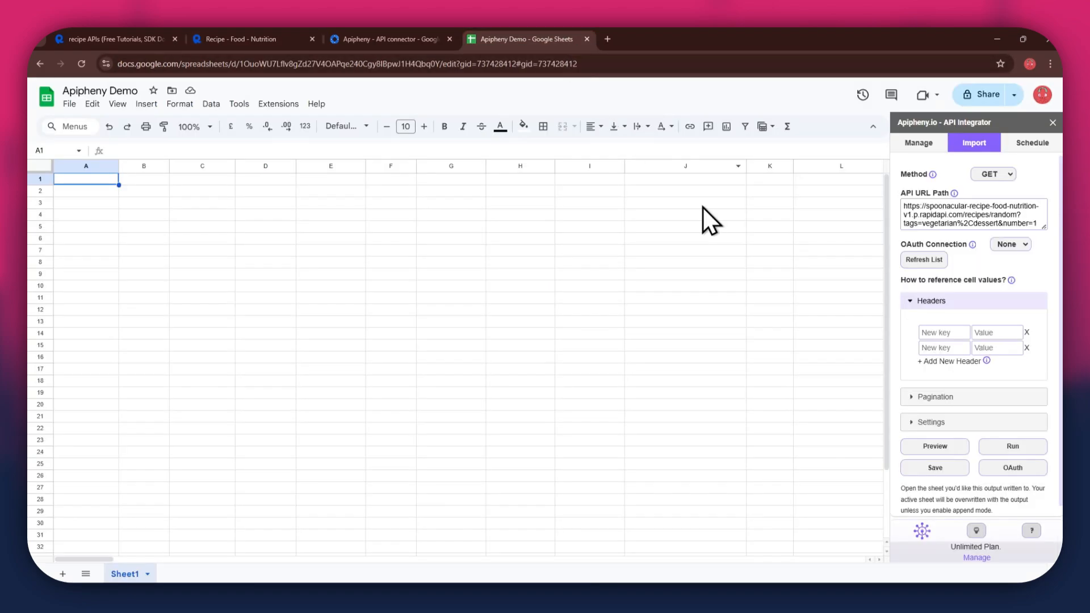
pyautogui.click(946, 331)
pyautogui.hotkey('ctrl', 'v')
# Step: Copy spoonacular-recipe-food-nutrition-v1.p.rapidapi.com from the cURL snippet as the value of the x-rapidapi-host header in Apipheny
pyautogui.click(994, 335)
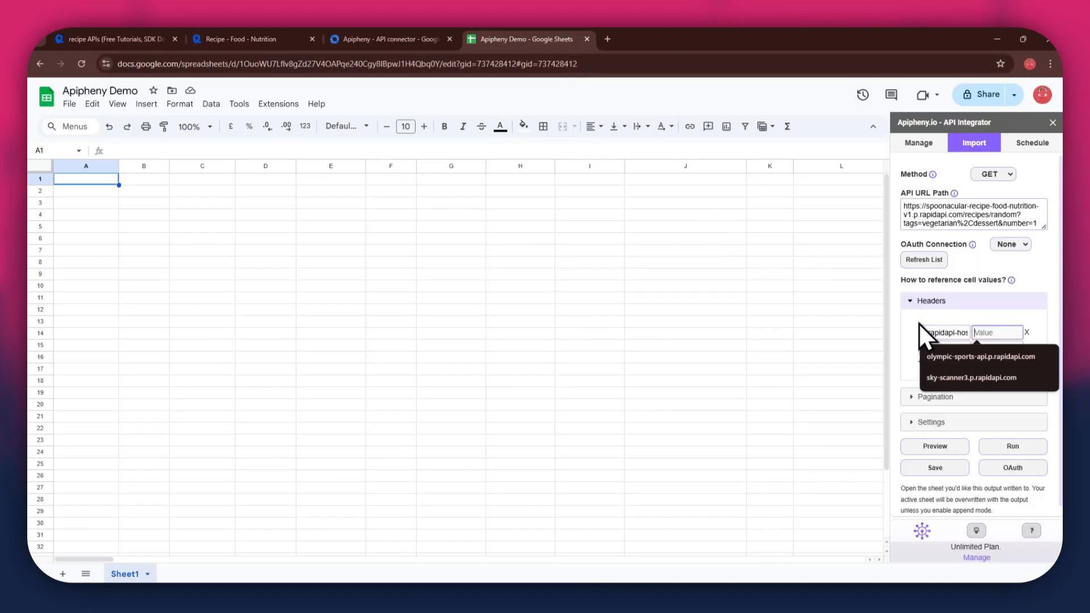
pyautogui.click(275, 39)
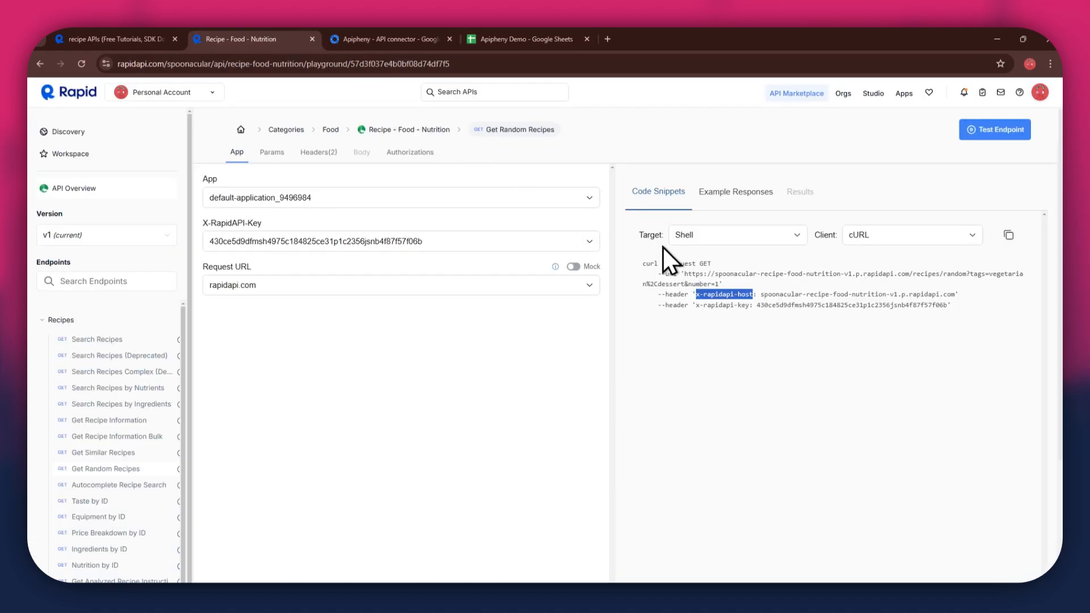
pyautogui.click(785, 294)
pyautogui.moveTo(785, 294); pyautogui.dragTo(945, 295)
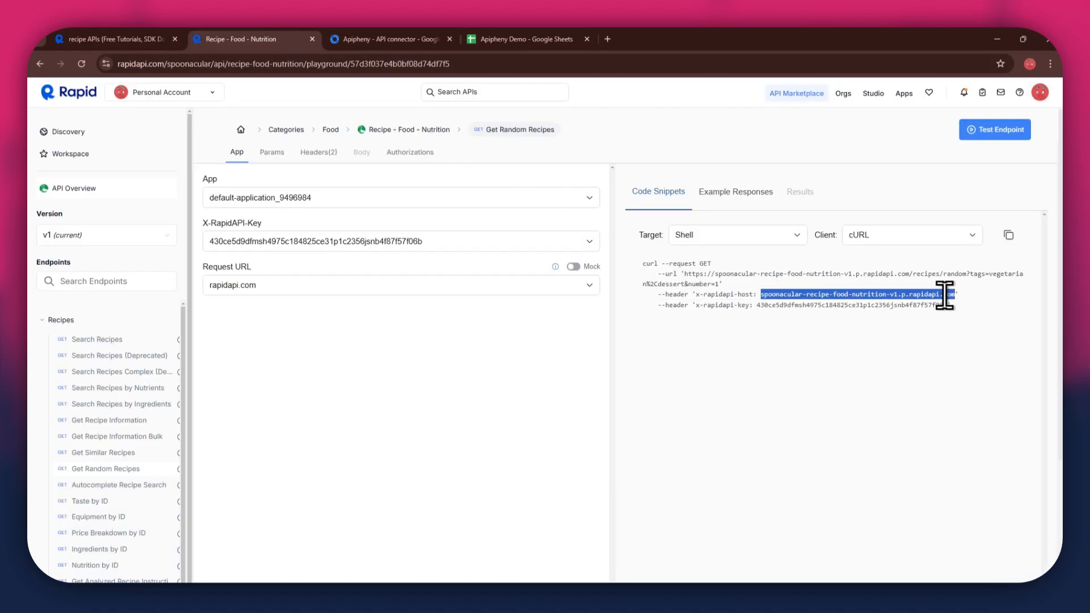
pyautogui.hotkey('ctrl', 'c')
pyautogui.click(528, 38)
pyautogui.hotkey('ctrl', 'v')
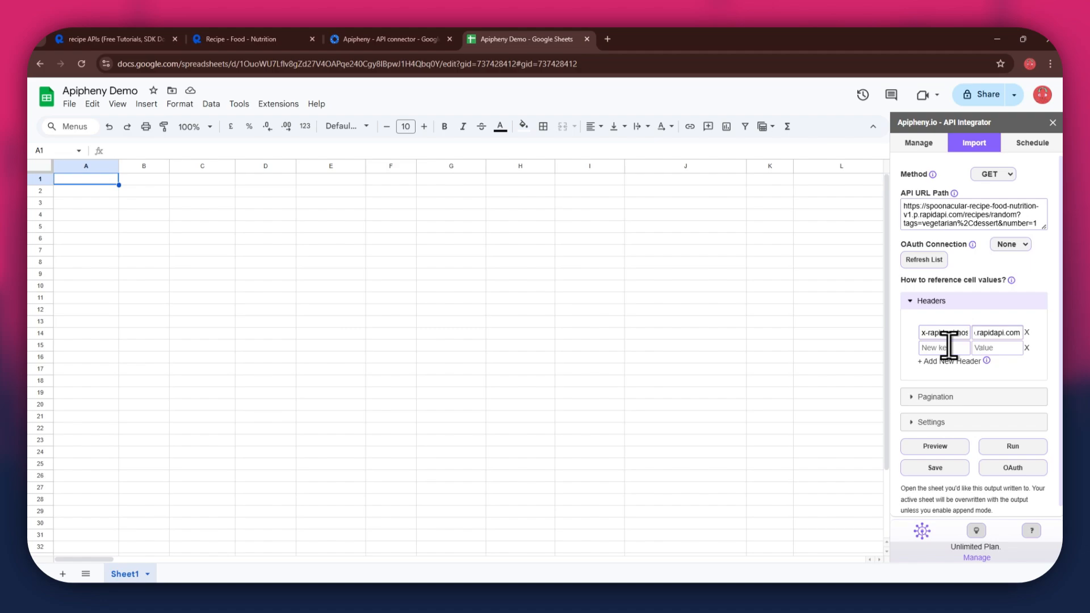
# Step: Copy the header name x-rapidapi-key from the cURL snippet into the second header's key in Apipheny
pyautogui.click(275, 39)
pyautogui.moveTo(697, 305); pyautogui.dragTo(748, 305)
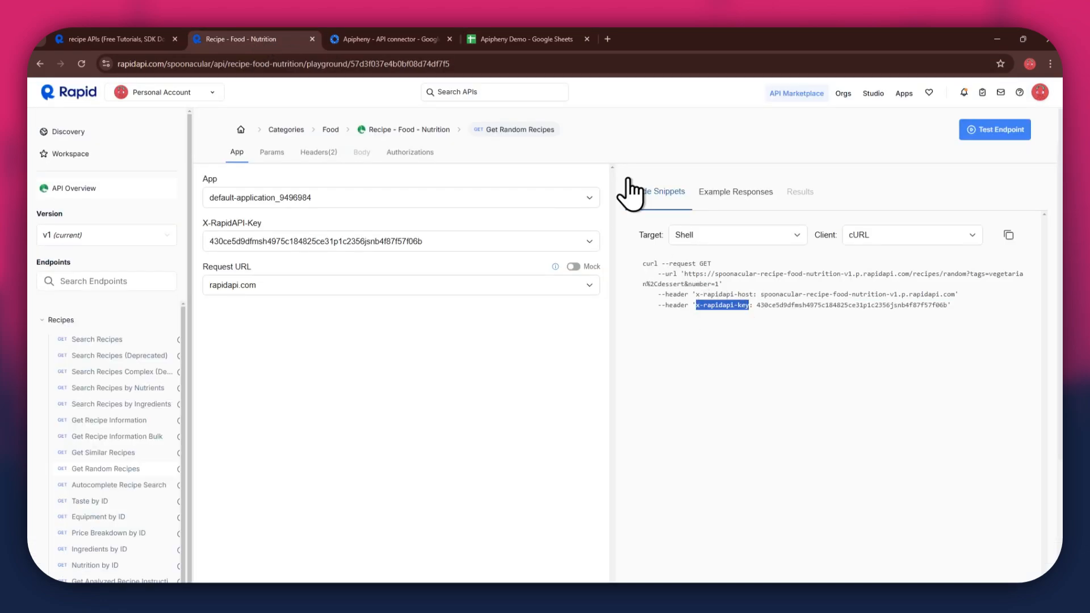
pyautogui.click(531, 40)
pyautogui.hotkey('ctrl', 'v')
# Step: Copy the API key from the cURL snippet and paste it as the value of the x-rapidapi-key header
pyautogui.click(997, 348)
pyautogui.click(295, 40)
pyautogui.doubleClick(796, 305)
pyautogui.hotkey('ctrl', 'c')
pyautogui.click(531, 39)
pyautogui.hotkey('ctrl', 'v')
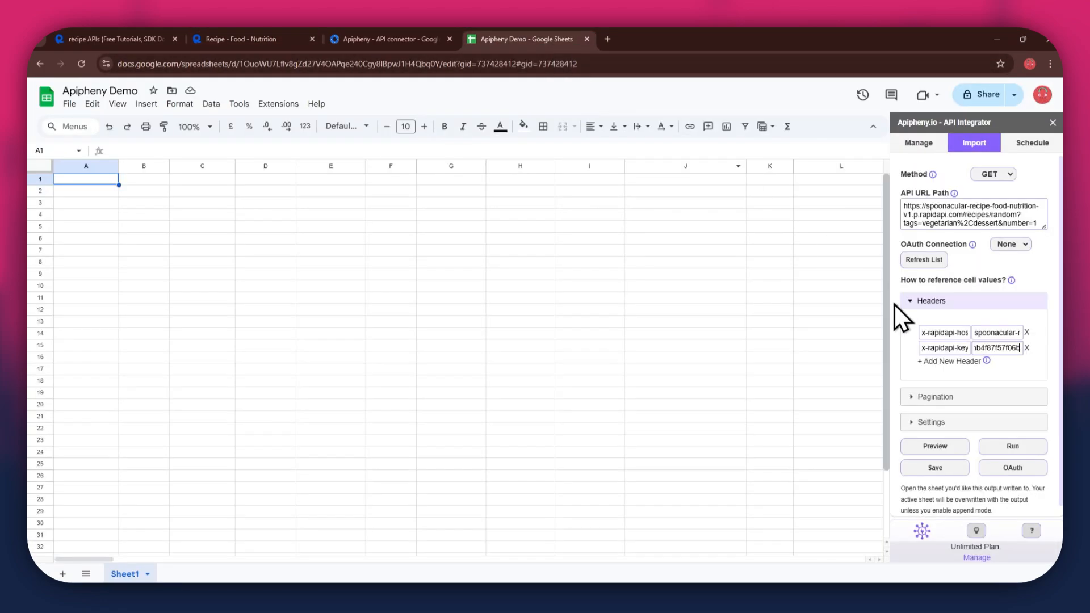
# Step: Run the vegetarian dessert API request, confirm overwriting the sheet, and look through the imported recipe ingredient columns
pyautogui.click(1022, 446)
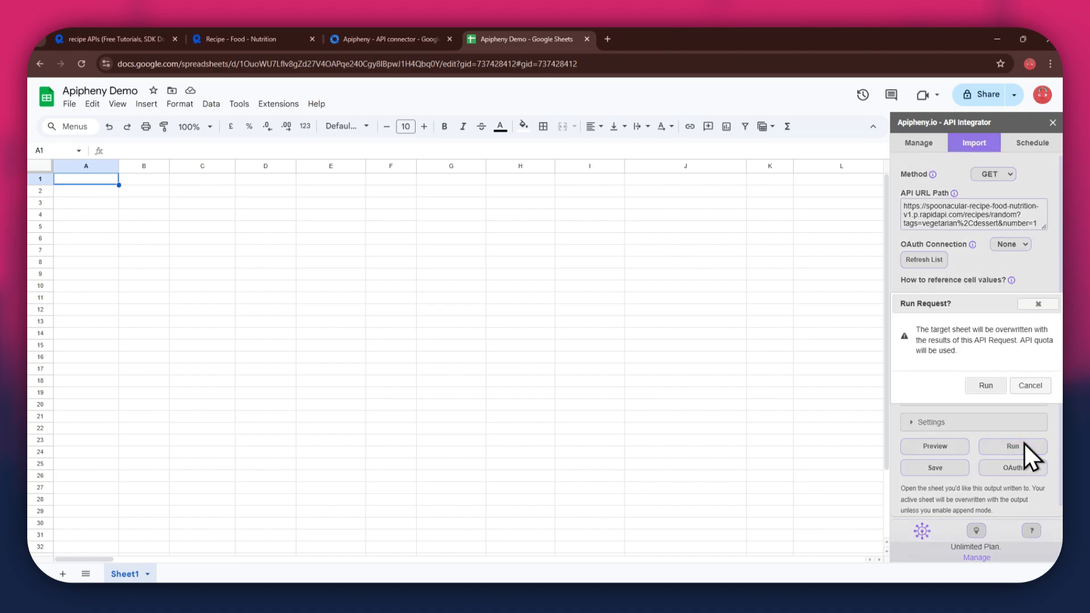
pyautogui.click(998, 391)
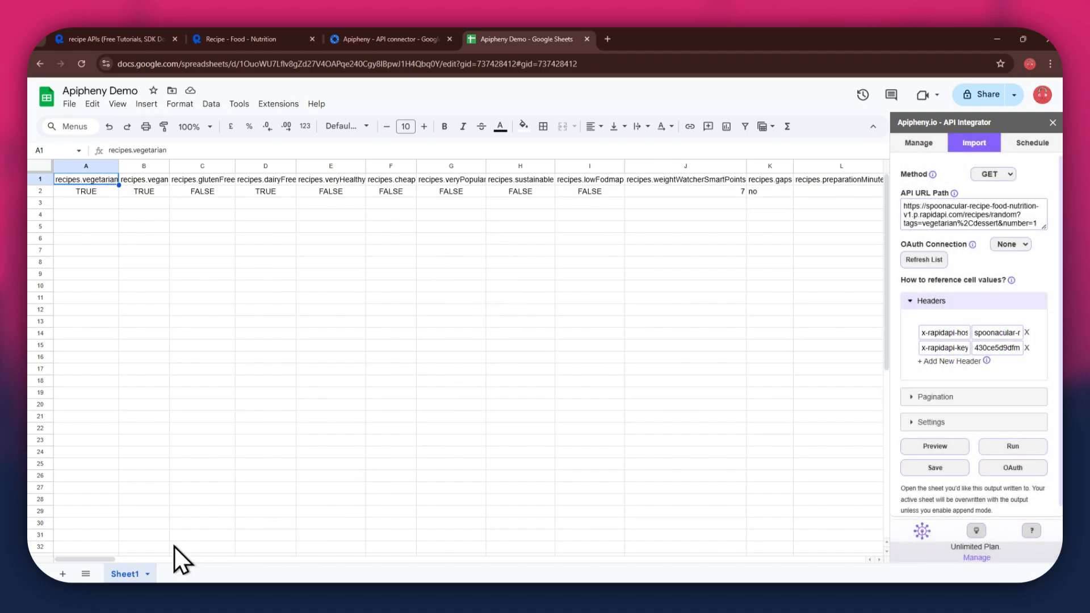
pyautogui.moveTo(103, 560); pyautogui.dragTo(216, 557)
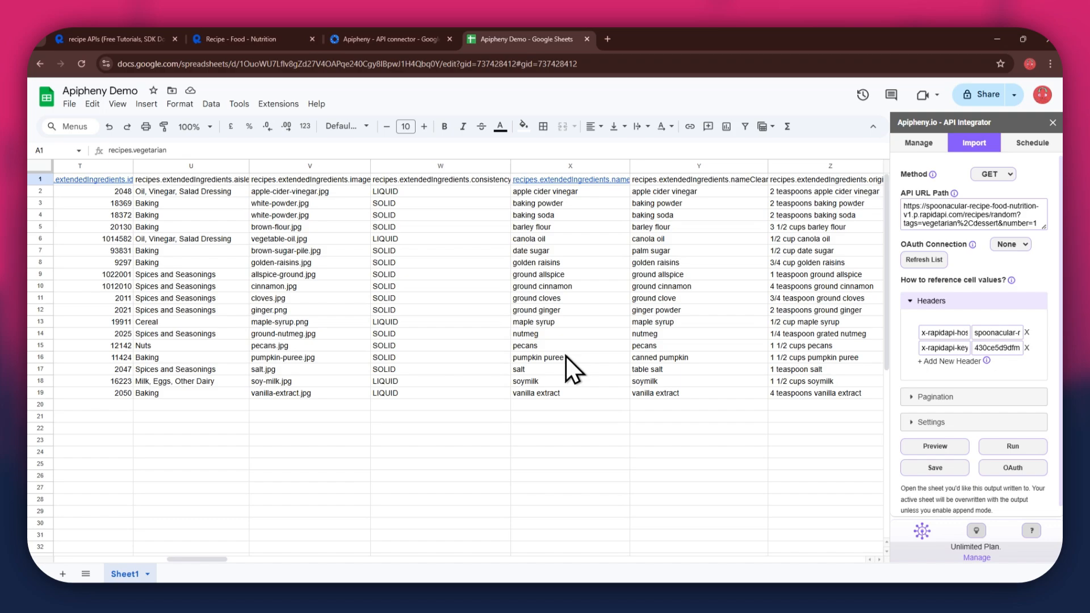
# Step: Switch to RapidAPI and set the tags query parameter of the Get Random Recipes endpoint to dinner
pyautogui.click(236, 42)
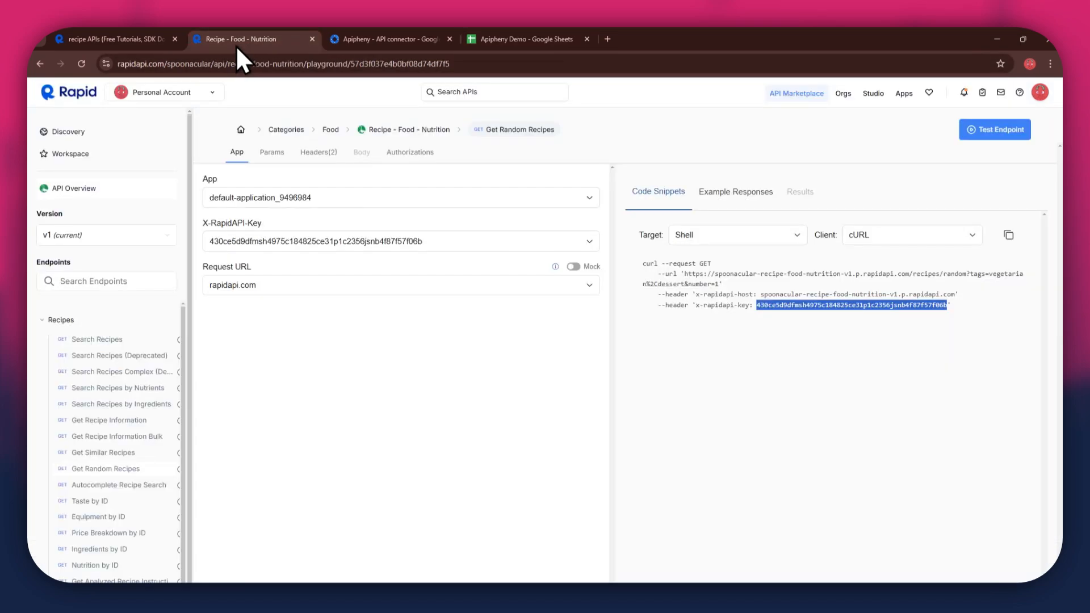
pyautogui.click(279, 164)
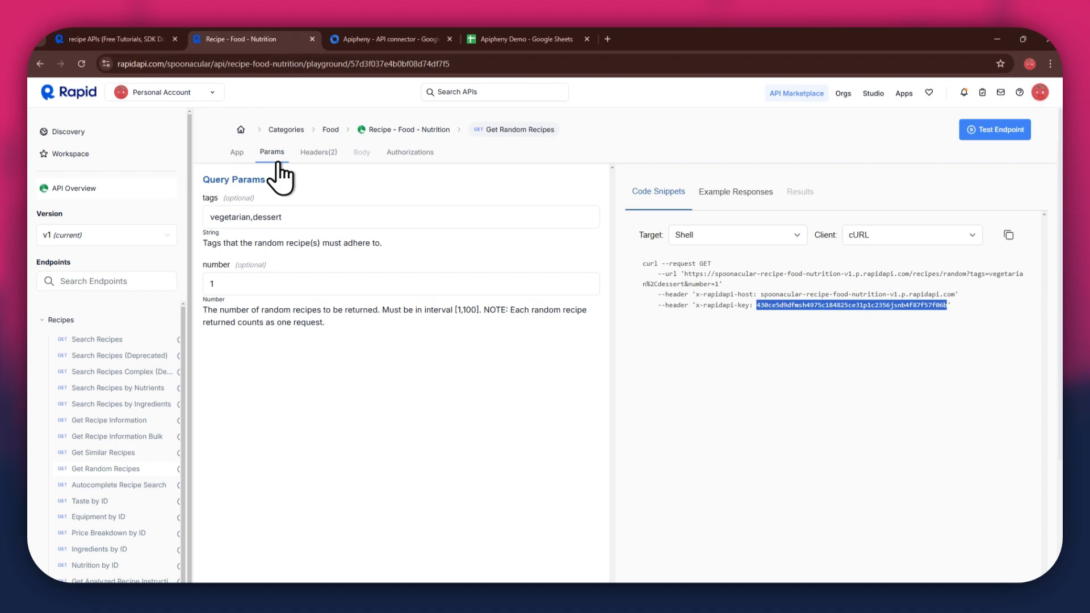
pyautogui.tripleClick(309, 220)
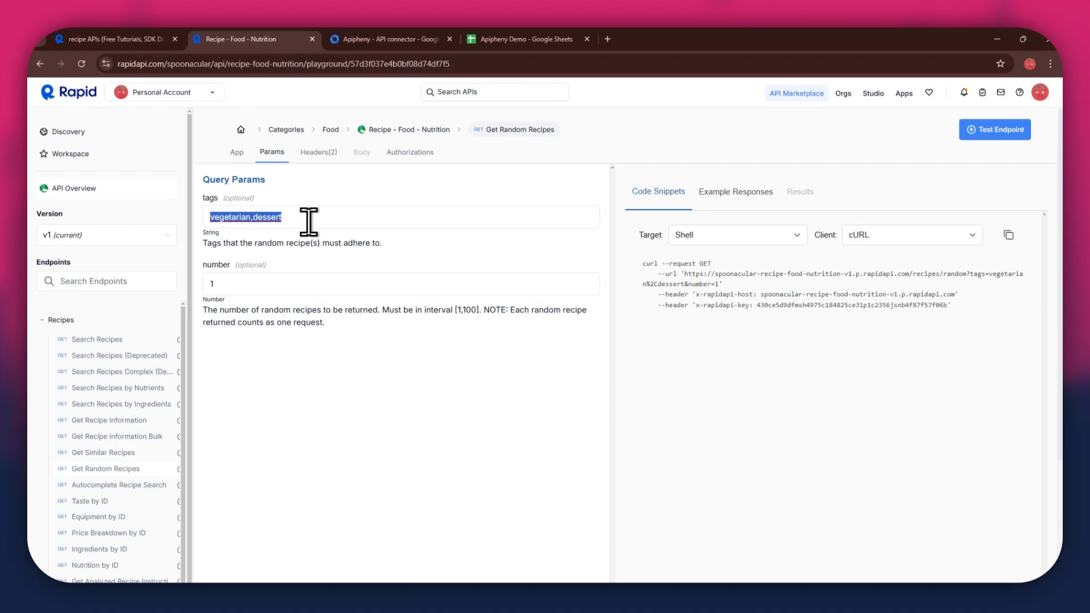
pyautogui.write('dinner')
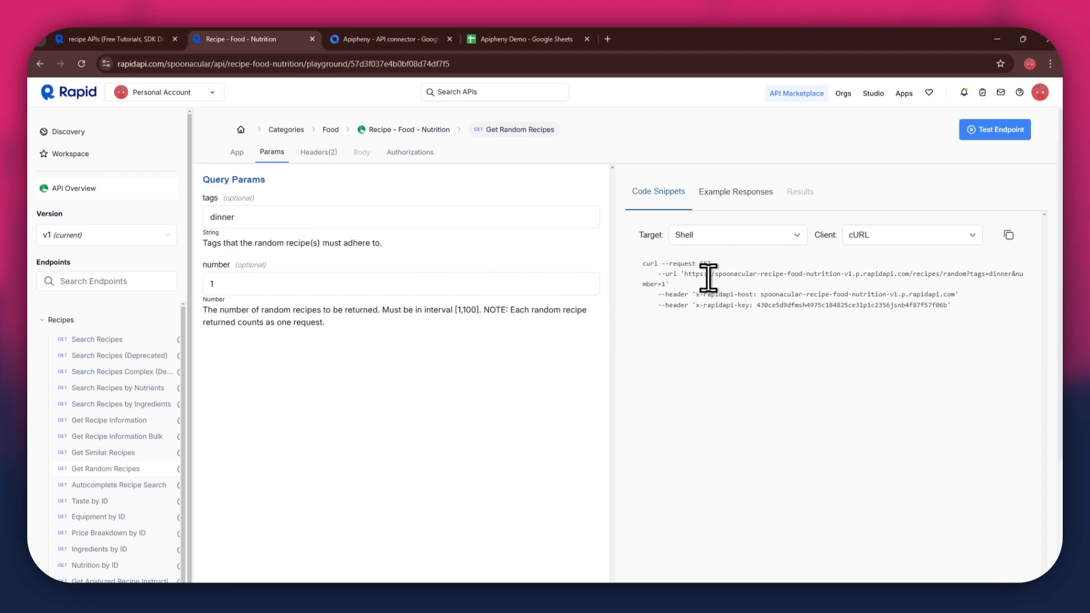
# Step: Copy the request URL with tags=dinner&number=1 from the cURL snippet and replace the API URL path in Apipheny with it
pyautogui.moveTo(684, 273); pyautogui.dragTo(663, 291)
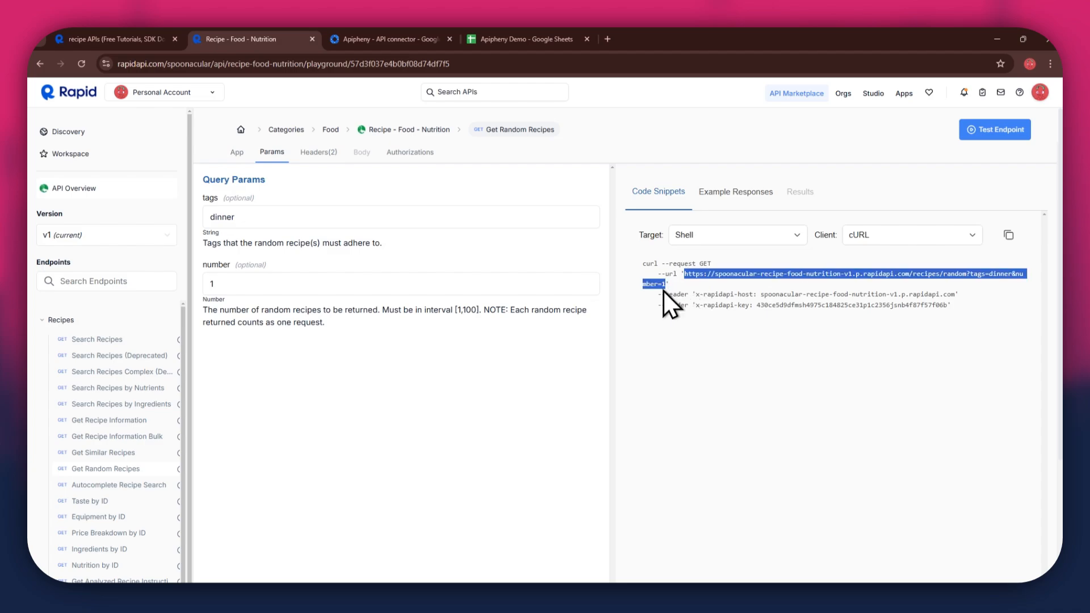
pyautogui.click(496, 46)
pyautogui.doubleClick(986, 213)
pyautogui.hotkey('ctrl', 'a')
pyautogui.hotkey('ctrl', 'v')
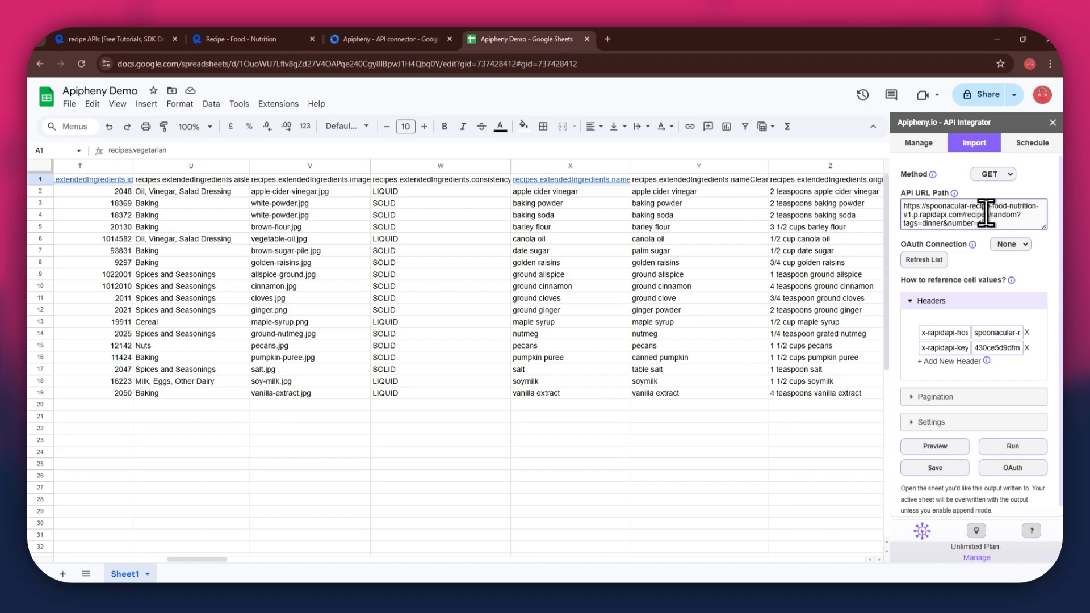
# Step: Run the dinner recipe request, confirm overwriting the sheet, and look through the imported ingredient columns
pyautogui.click(1021, 444)
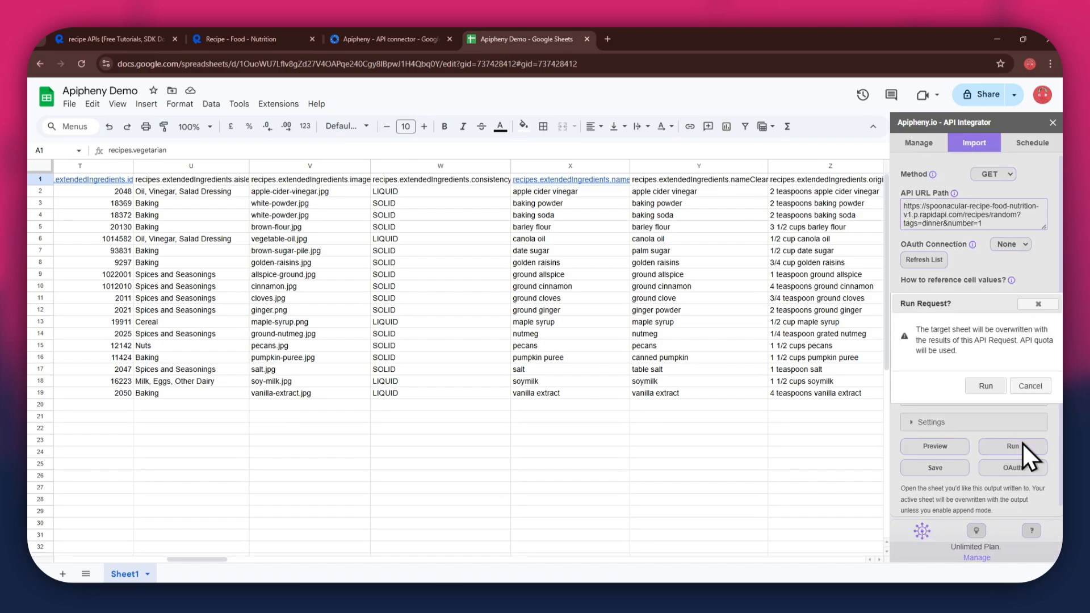
pyautogui.click(996, 390)
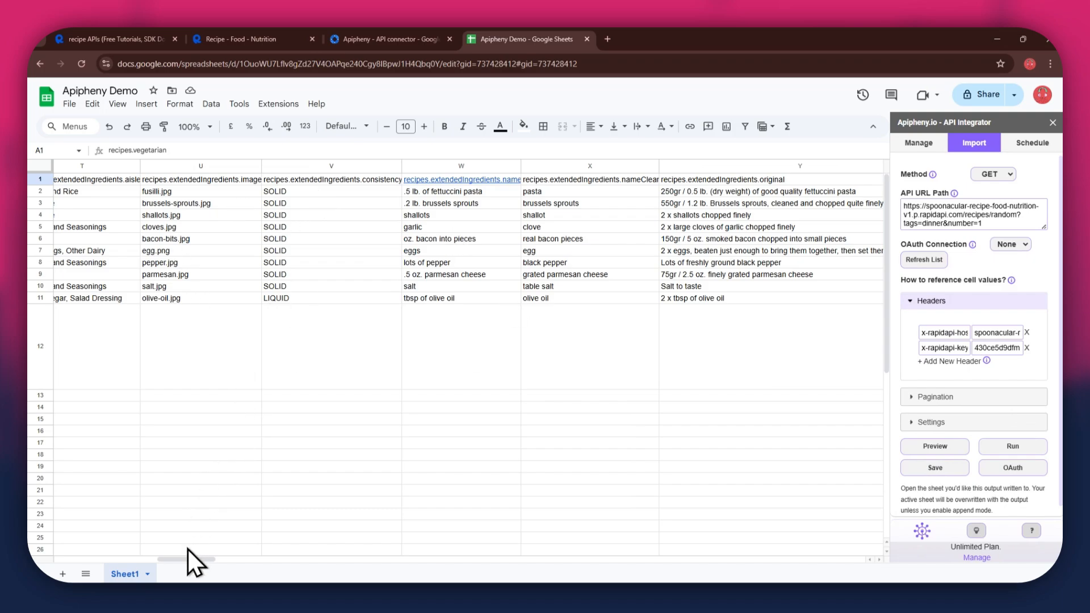
pyautogui.moveTo(189, 550)
pyautogui.mouseDown()
pyautogui.moveTo(170, 560)
pyautogui.moveTo(179, 557)
pyautogui.mouseUp()
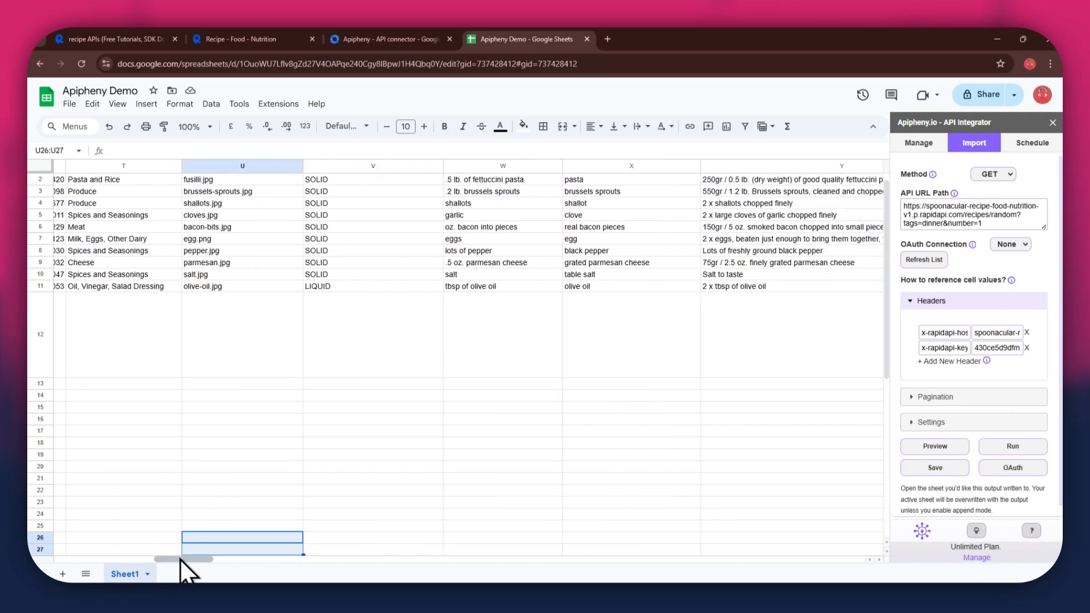
pyautogui.click(385, 355)
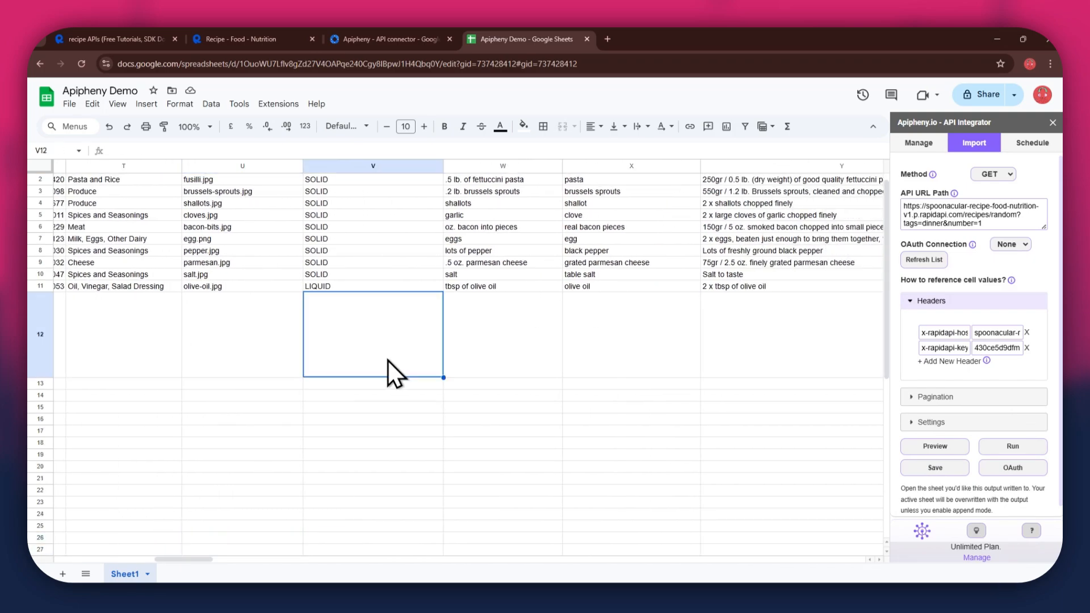